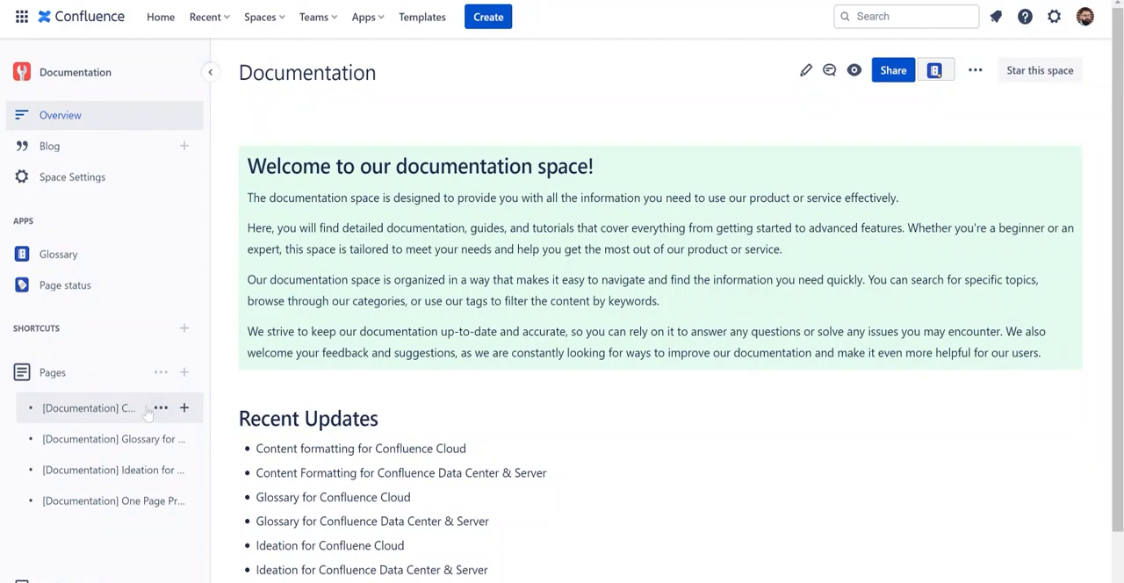
Edit the Content Formatting for Confluence Cloud page with an empty line above the first paragraph.
{"action": "left_click", "coordinate": [88, 408]}
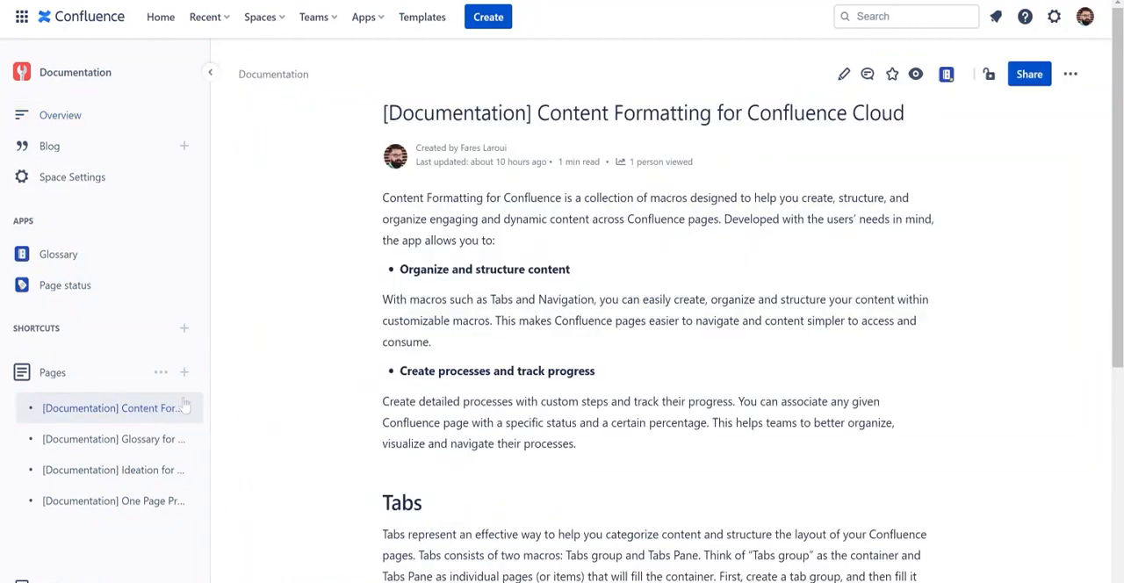
{"action": "left_click", "coordinate": [843, 74]}
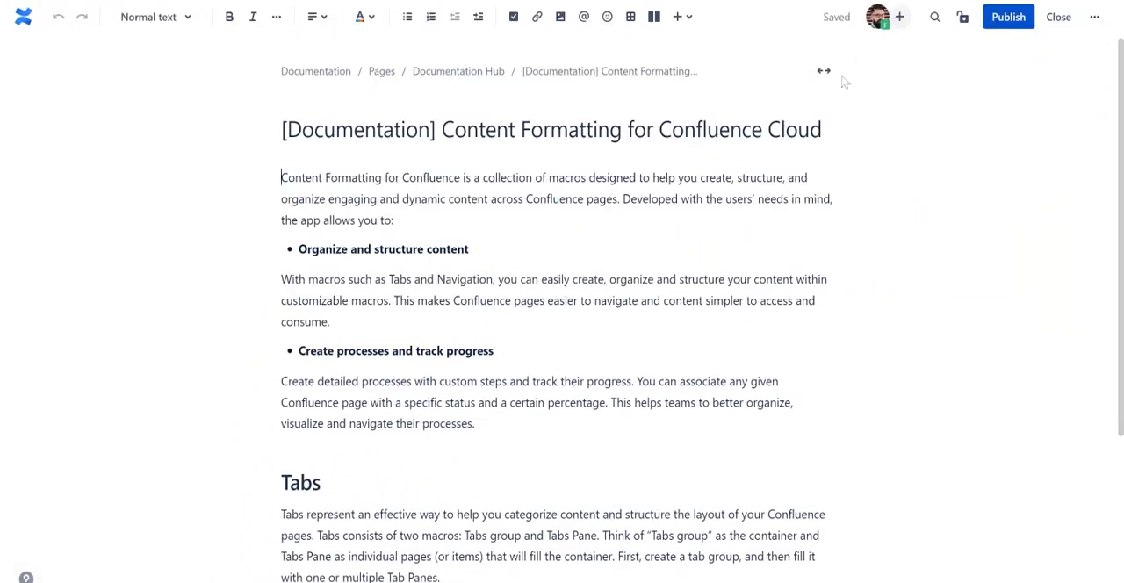
{"action": "key", "text": "Return"}
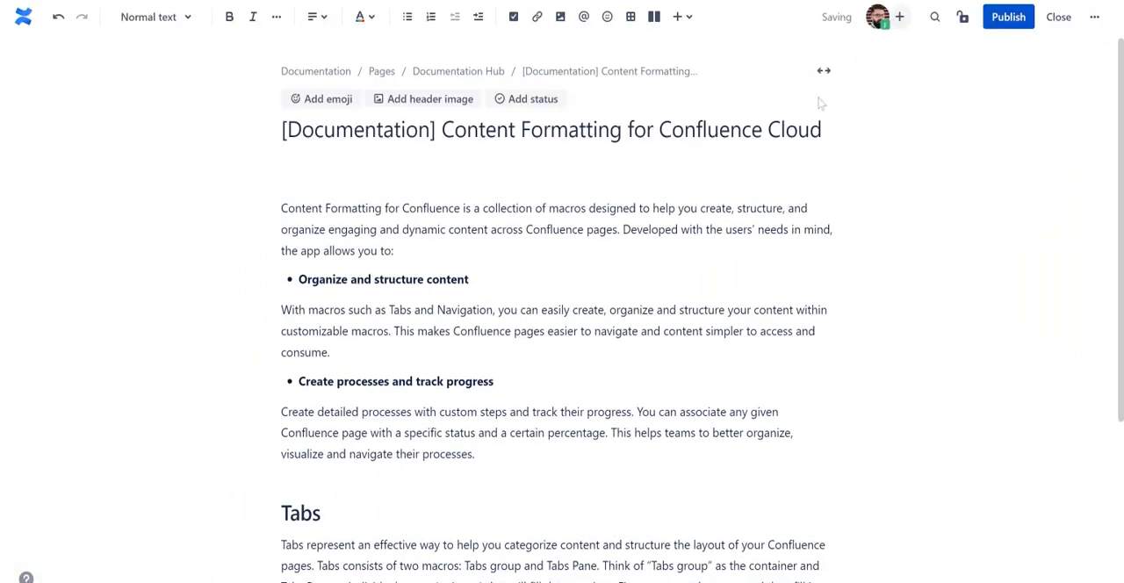
Insert the SP Content Status macro from the insert list, searched as 'content'.
{"action": "left_click", "coordinate": [689, 17]}
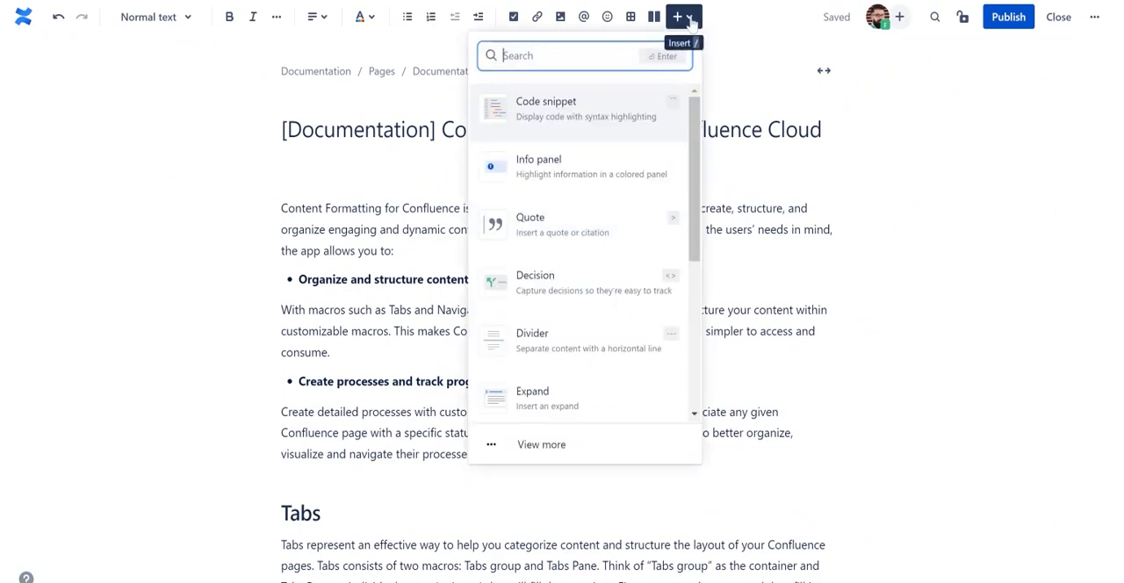
{"action": "type", "text": "content"}
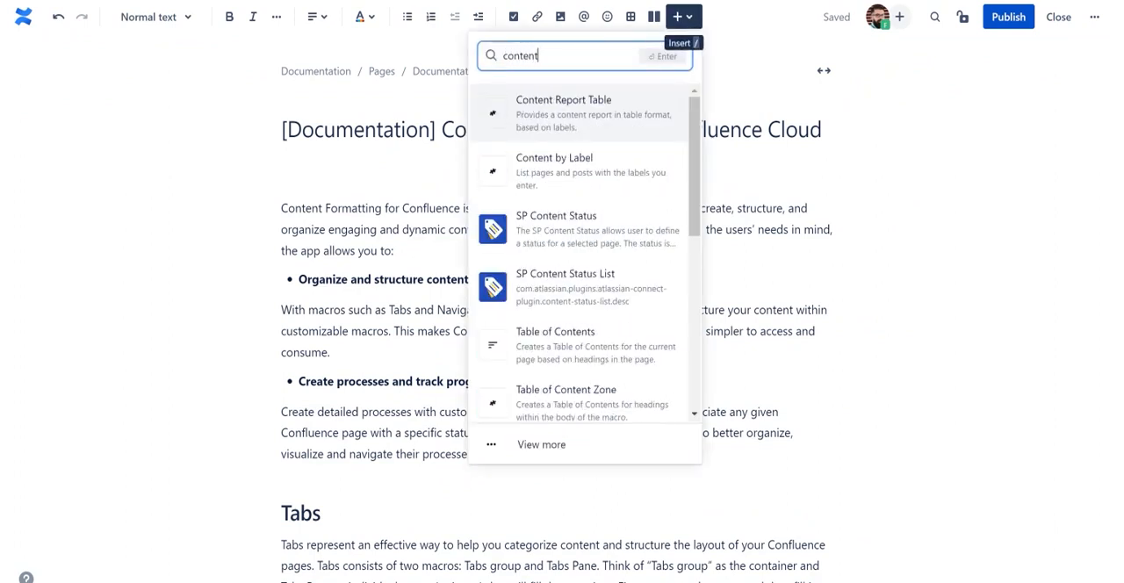
{"action": "left_click", "coordinate": [580, 229]}
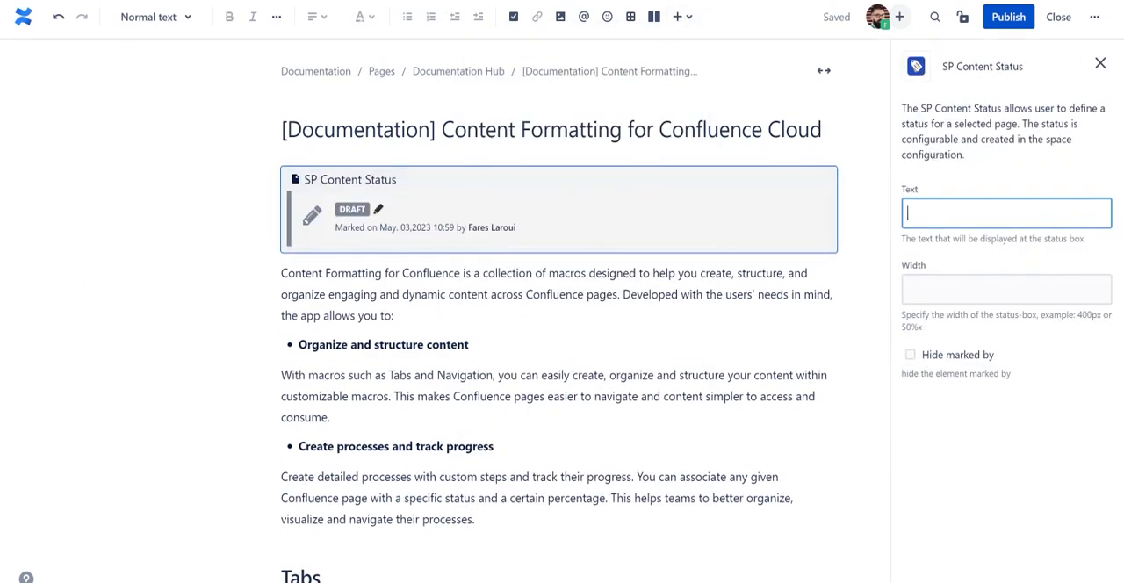
Give the status box its pasted draft description and 100% width, then publish.
{"action": "key", "text": "ctrl+v"}
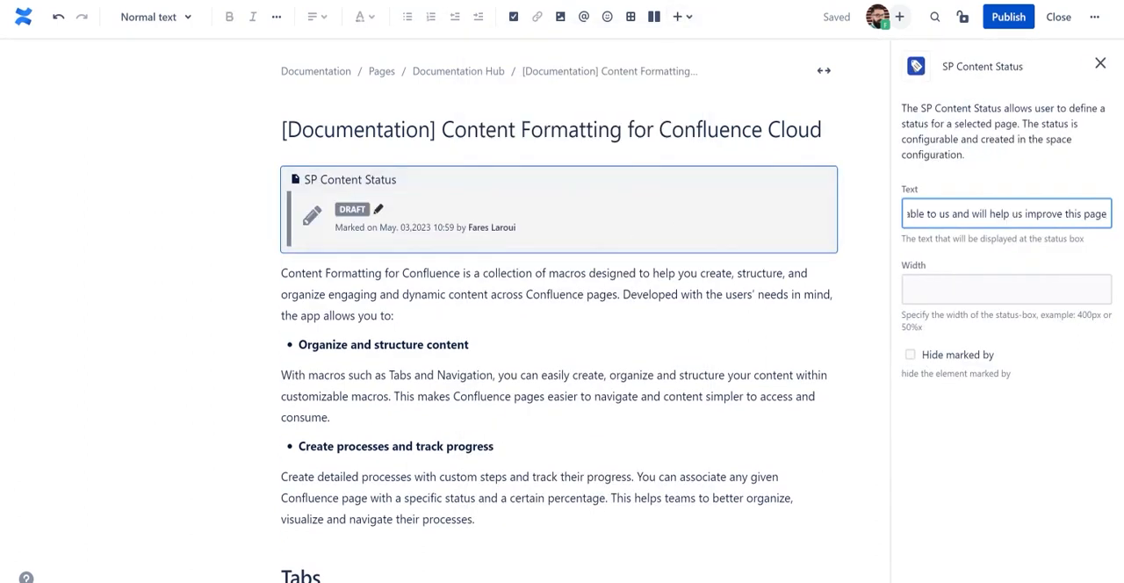
{"action": "left_click", "coordinate": [1006, 289]}
{"action": "type", "text": "100%"}
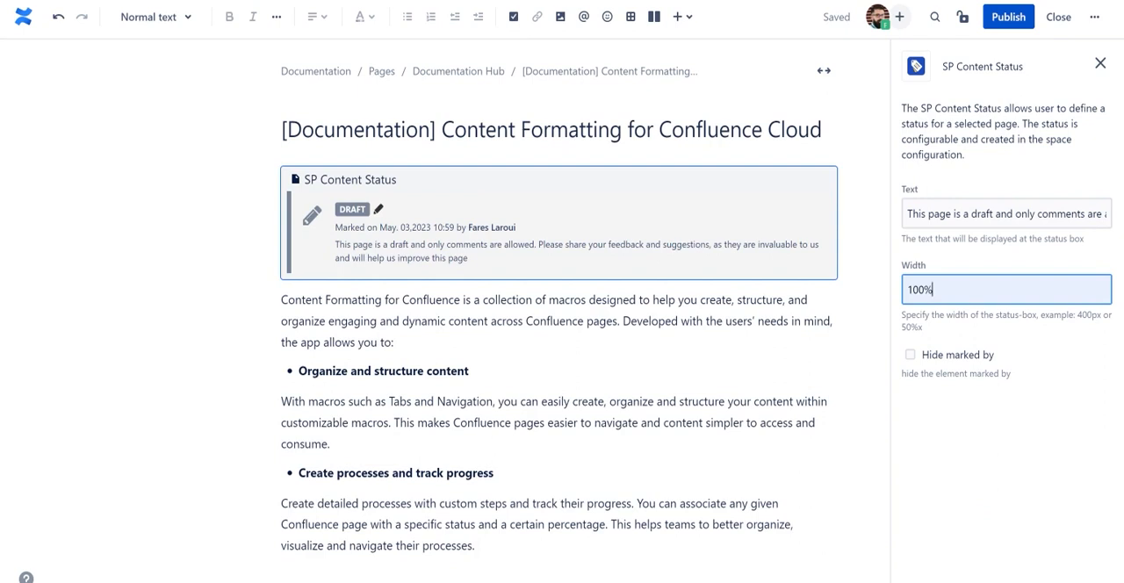
{"action": "left_click", "coordinate": [1009, 17]}
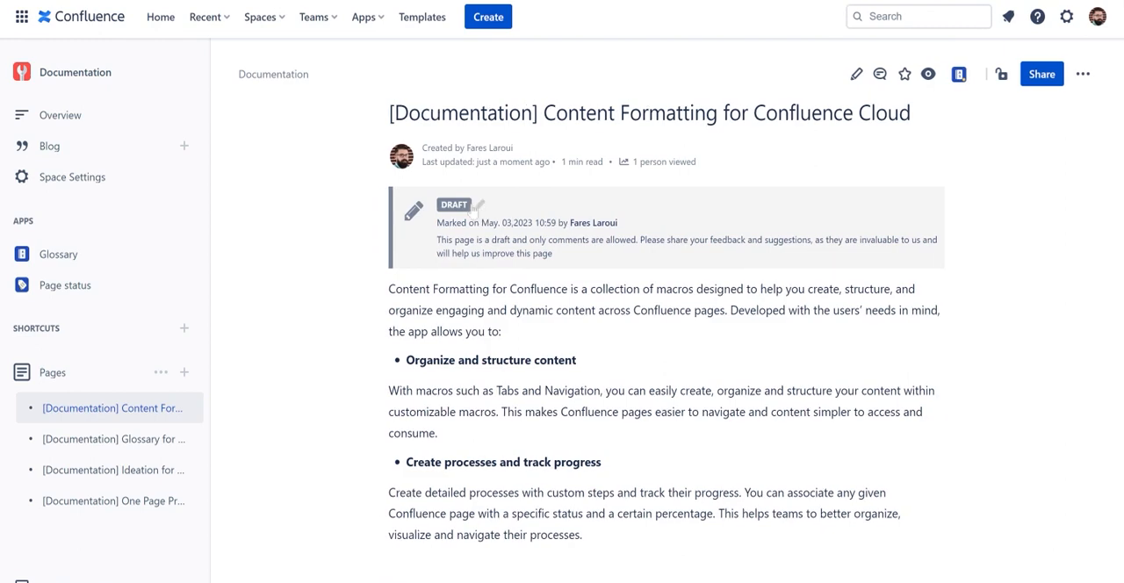
Switch the status badge from DRAFT to OFFICIAL via the Change page status dialog.
{"action": "left_click", "coordinate": [479, 207]}
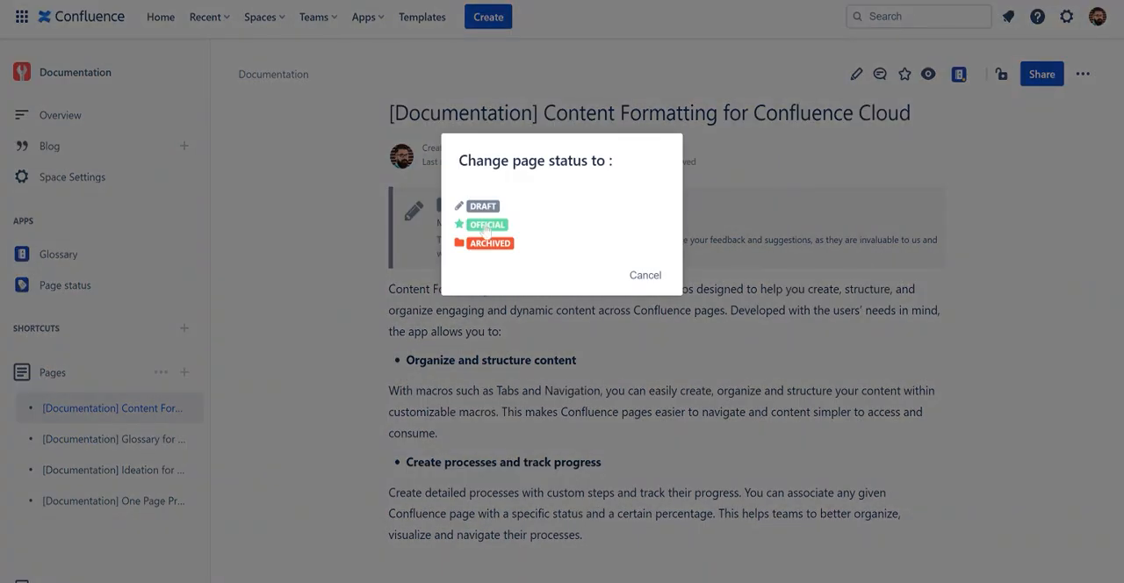
{"action": "left_click", "coordinate": [485, 224]}
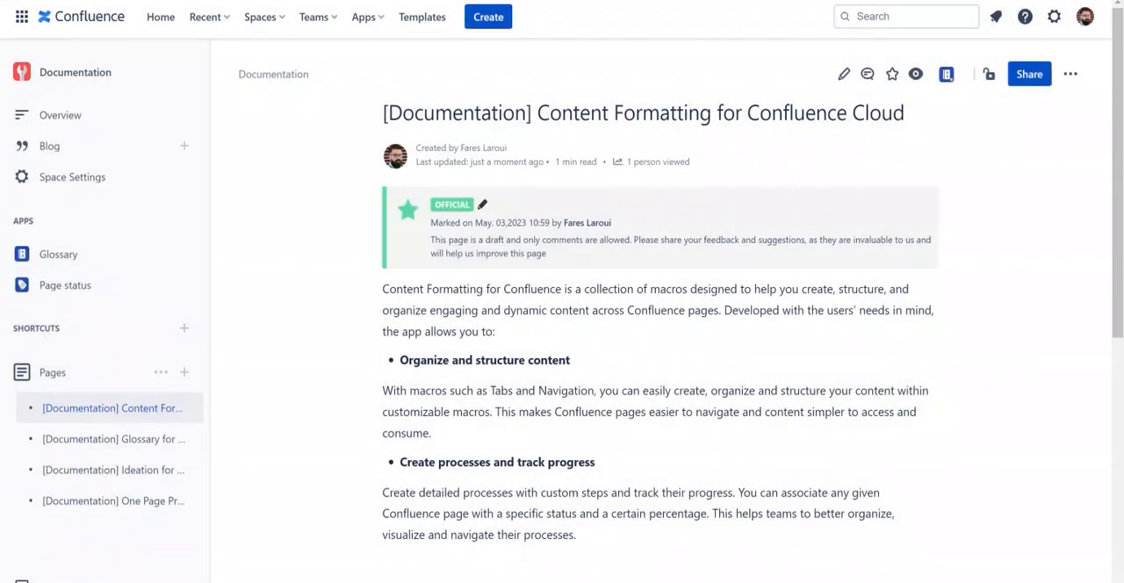